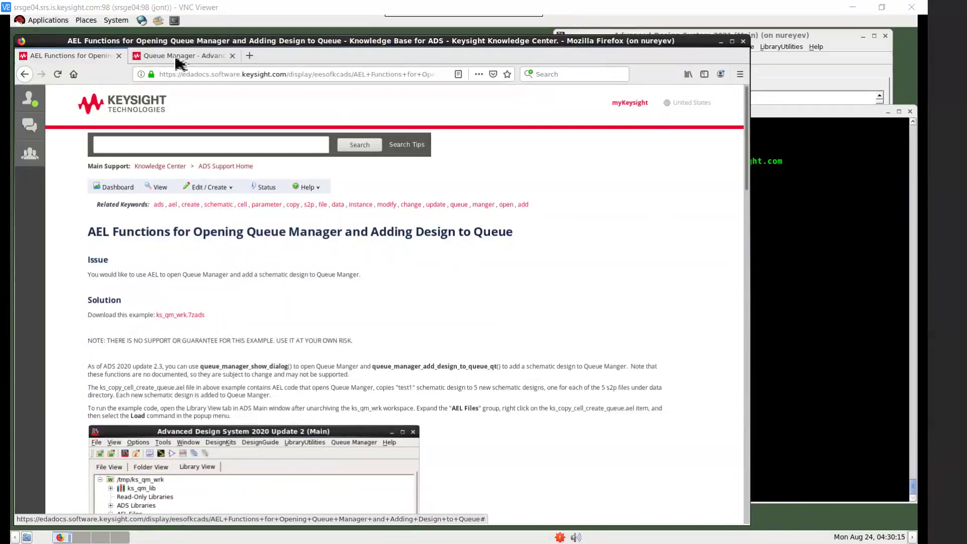
# Consult the Queue Manager documentation page, switch to ADS and enable the Queue Manager add-on in the application features manager
pyautogui.click(171, 57)
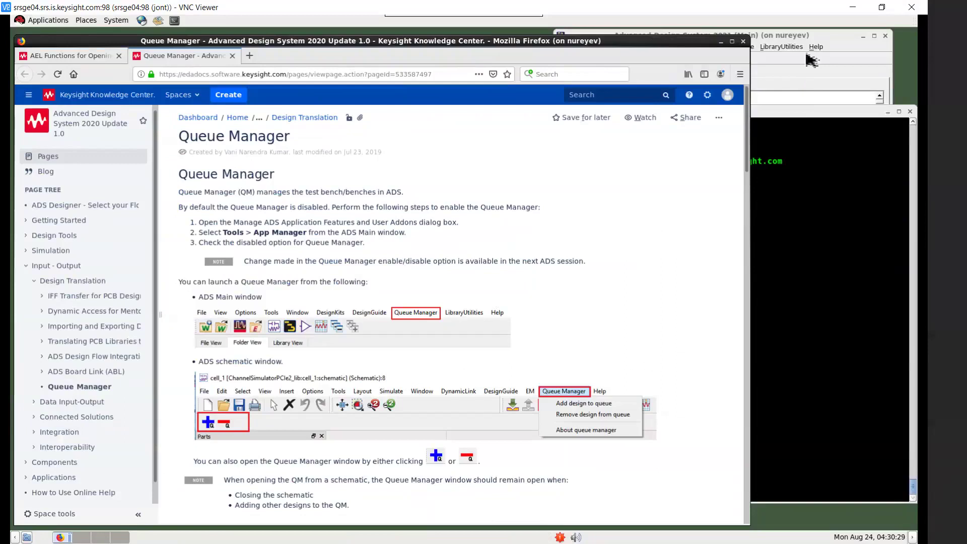
pyautogui.click(813, 36)
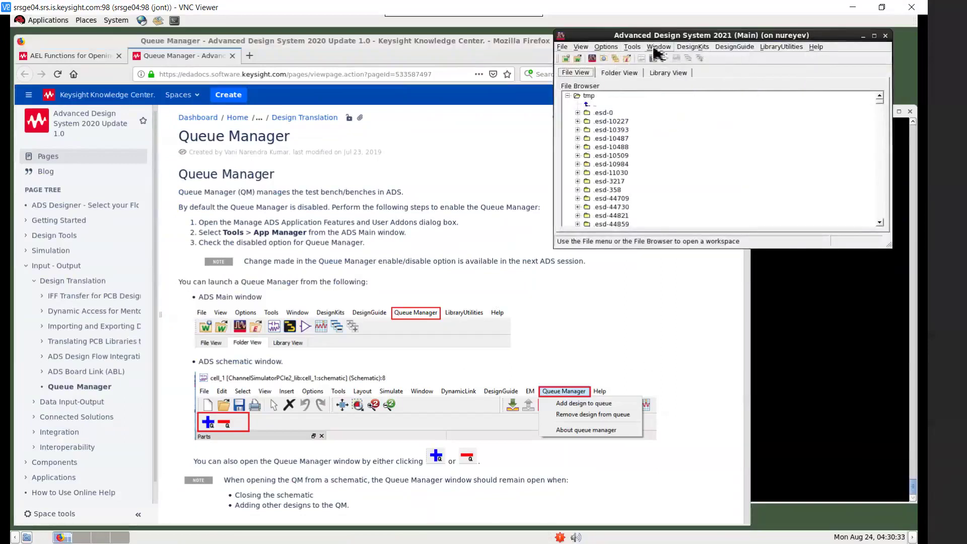
pyautogui.click(633, 47)
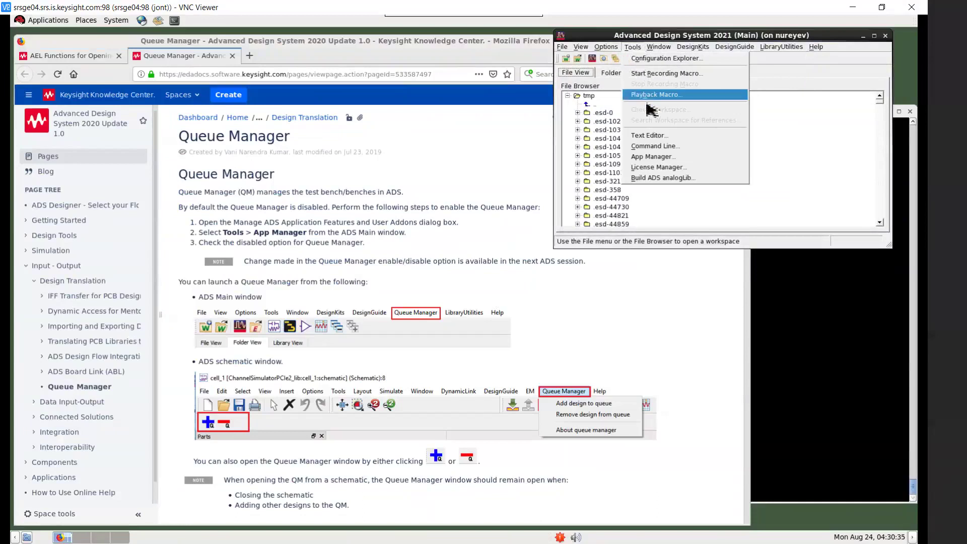
pyautogui.click(664, 163)
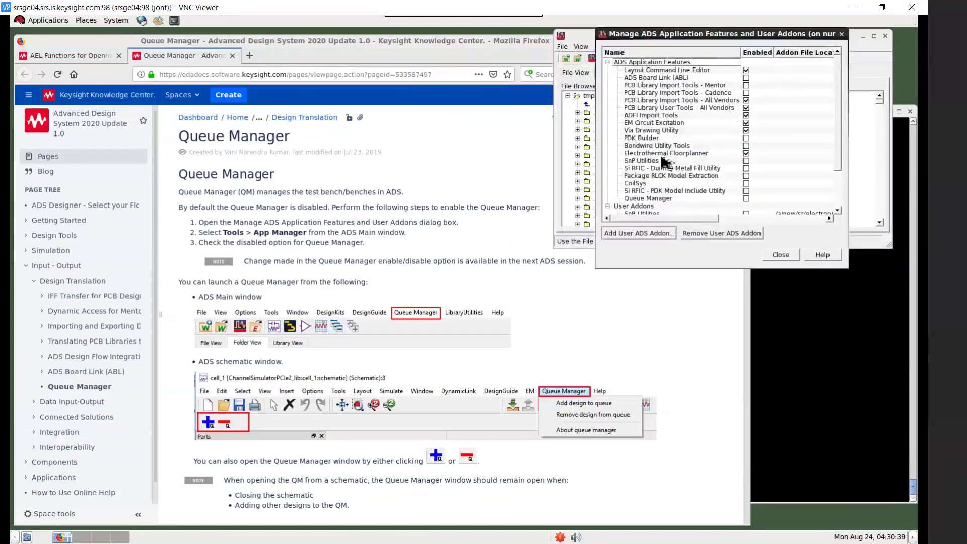
pyautogui.click(746, 199)
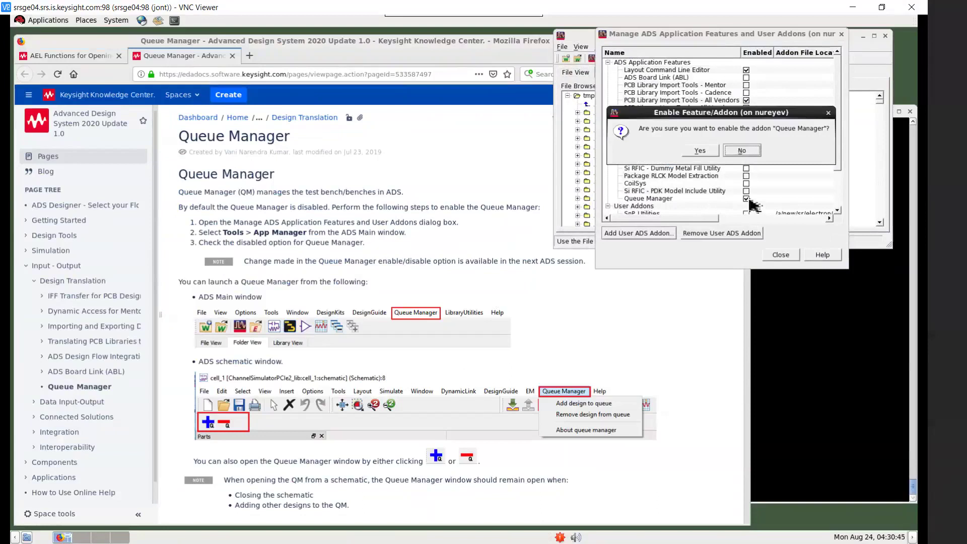
pyautogui.click(701, 151)
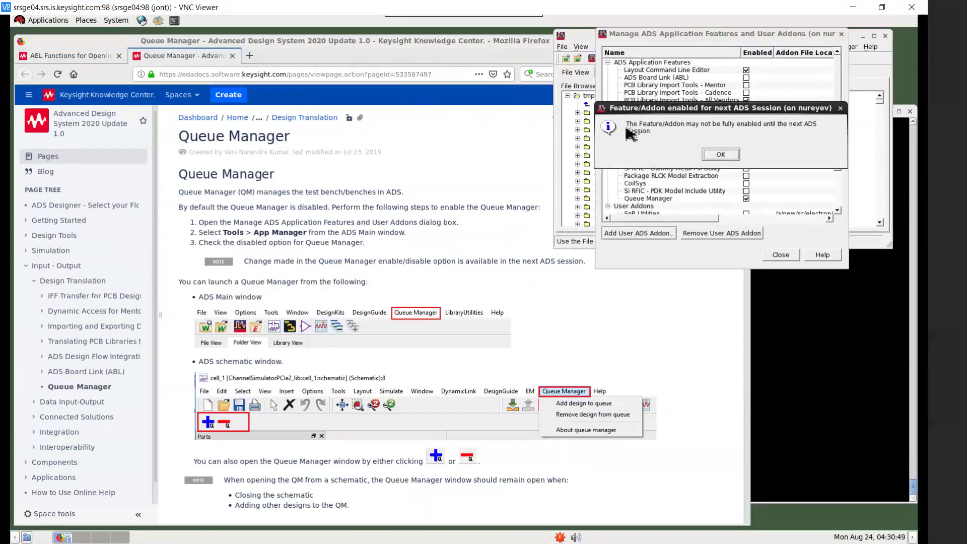
pyautogui.click(723, 156)
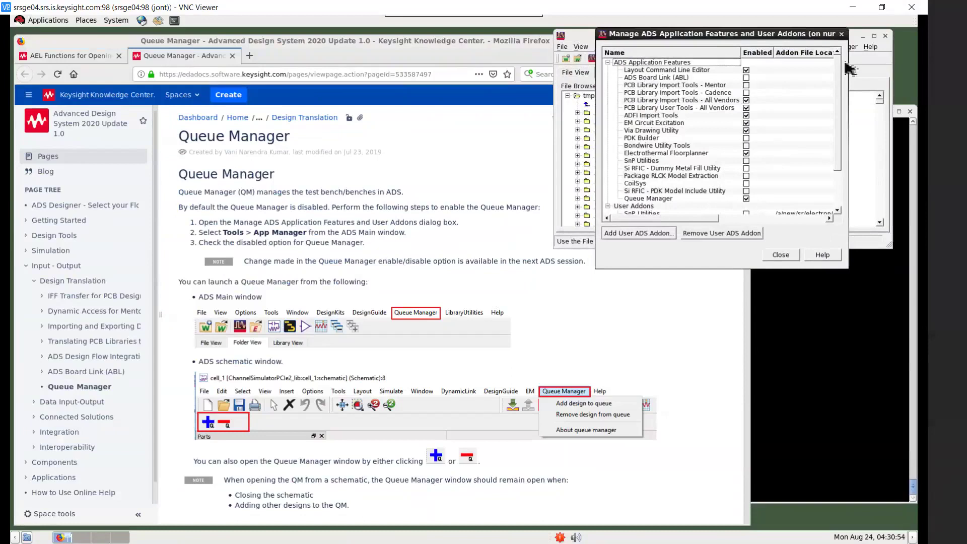
pyautogui.click(841, 33)
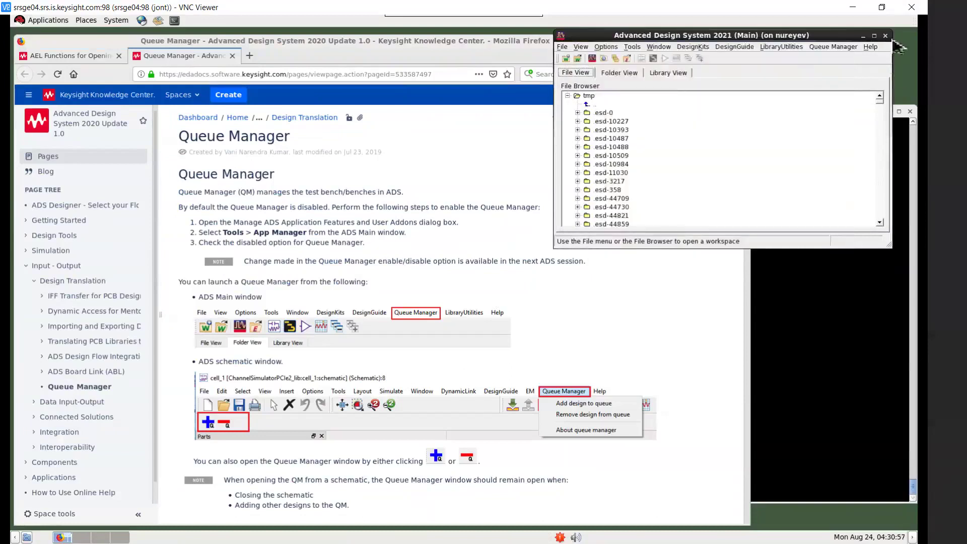
# Exit ADS and relaunch it from the terminal with the command ads2021
pyautogui.click(885, 35)
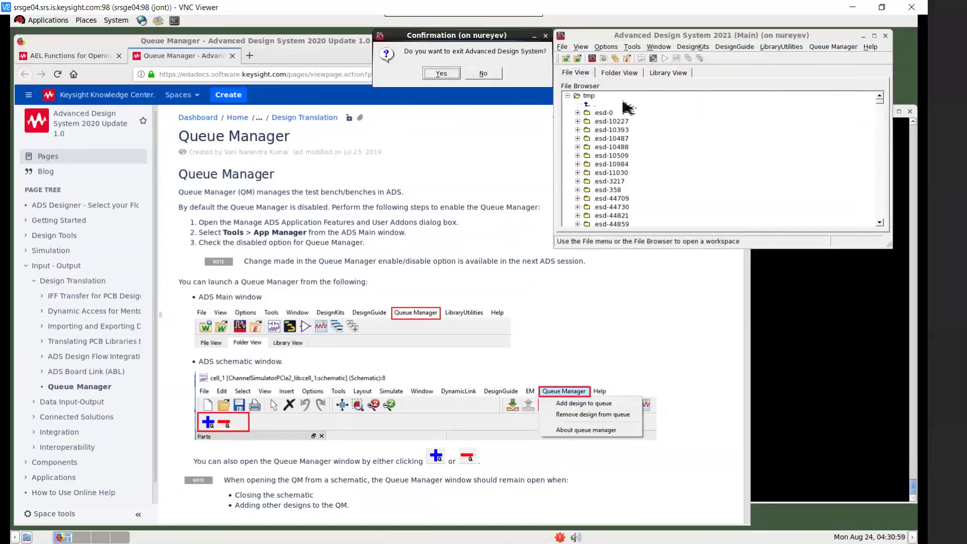
pyautogui.click(445, 73)
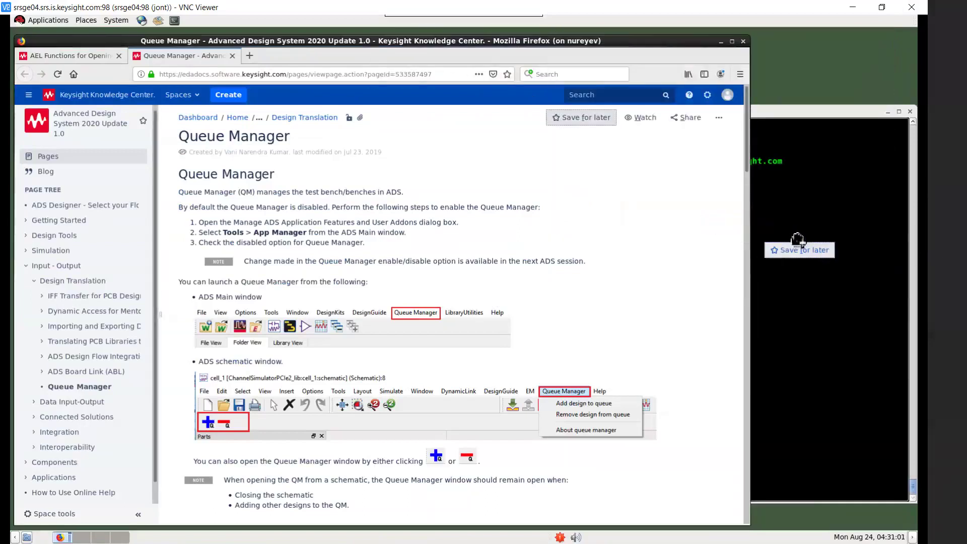
pyautogui.moveTo(798, 240); pyautogui.dragTo(799, 241)
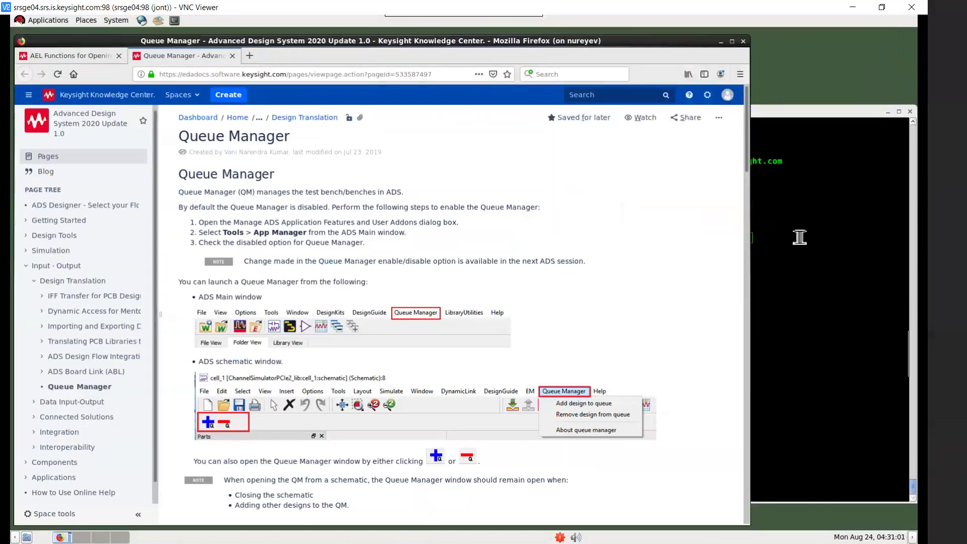
pyautogui.click(804, 116)
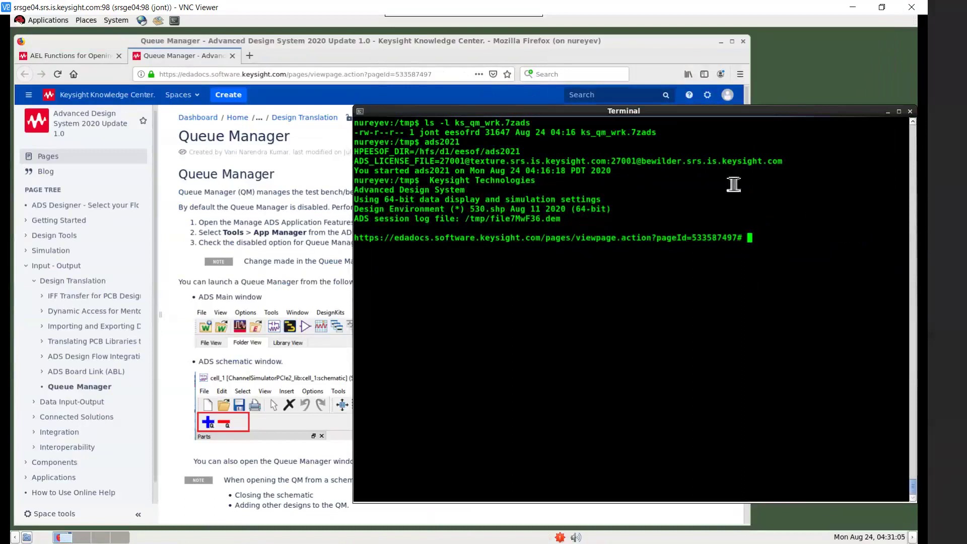
pyautogui.press('Return')
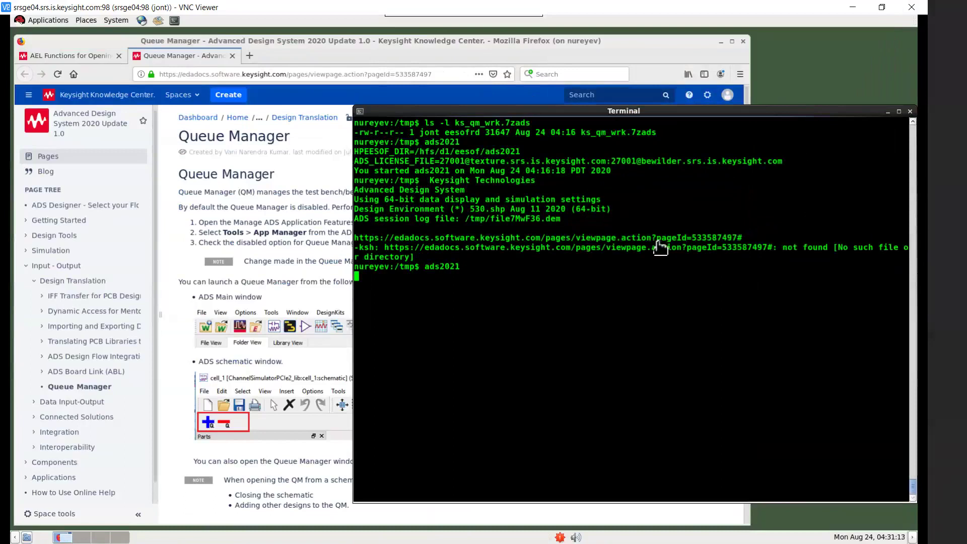
# Identify as familiar with ADS in the welcome window and dismiss the Get Started window
pyautogui.click(73, 56)
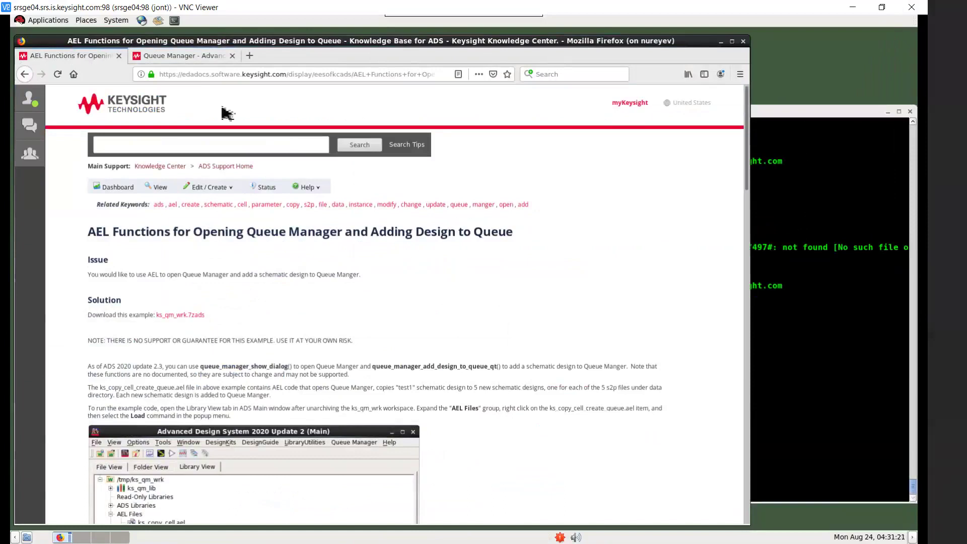
pyautogui.click(806, 175)
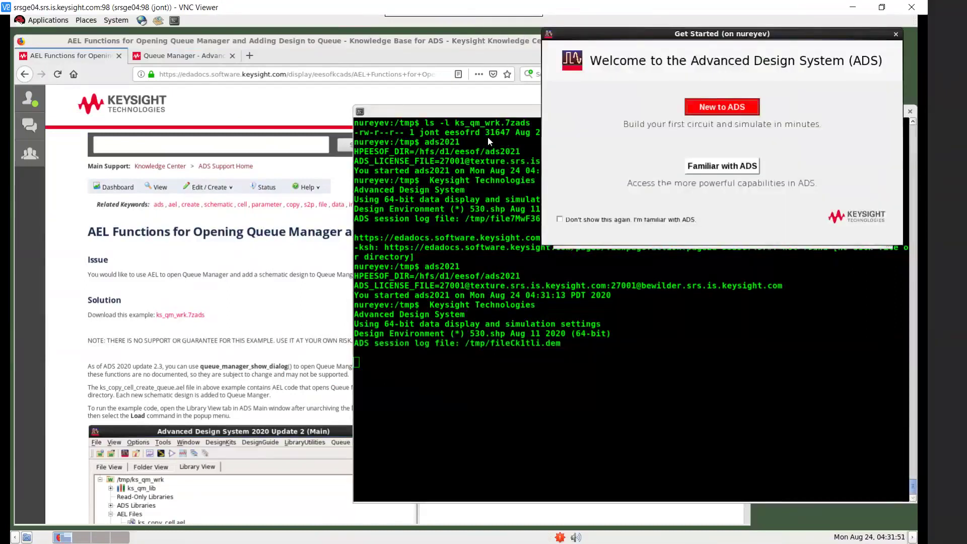
pyautogui.click(712, 169)
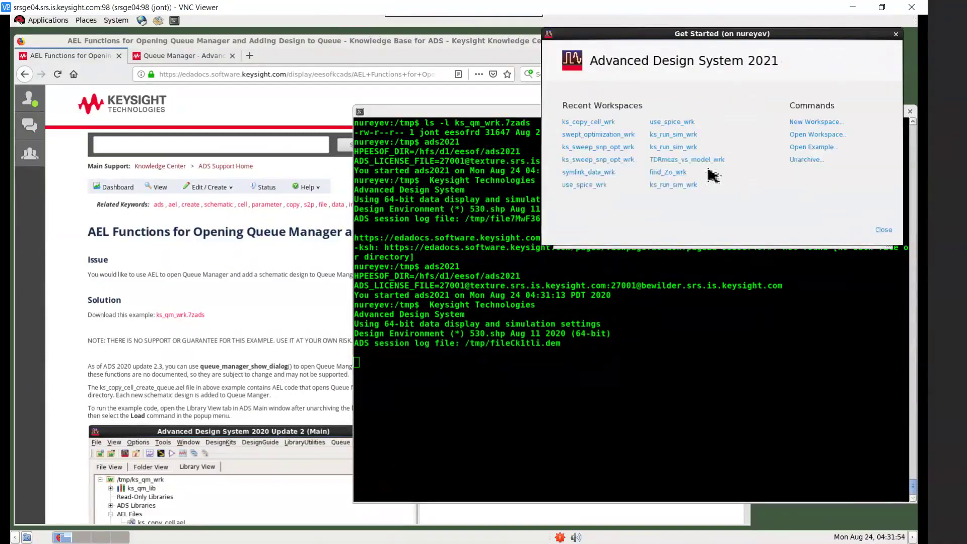
pyautogui.click(896, 35)
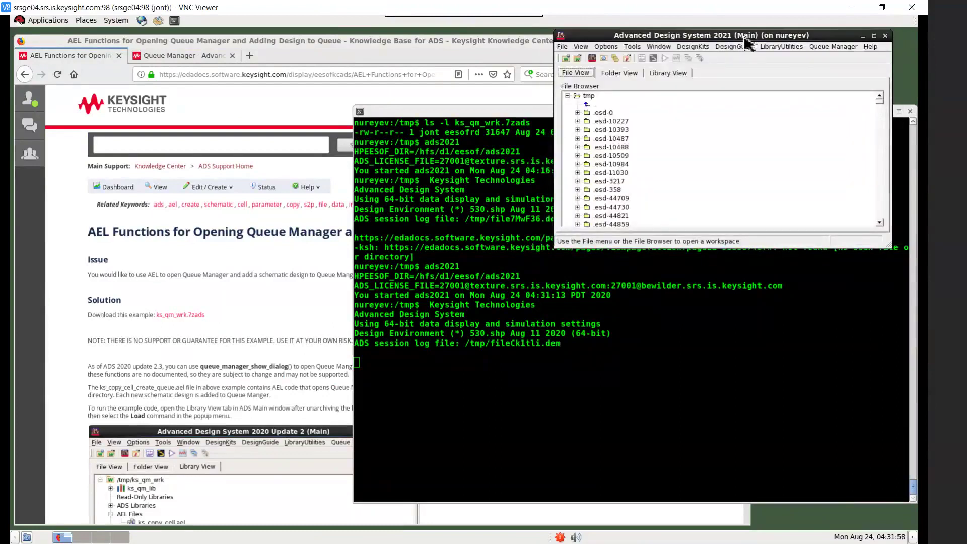
# Unarchive the example file ks_qm_wrk.7zads from /tmp into the destination path /tmp
pyautogui.click(293, 277)
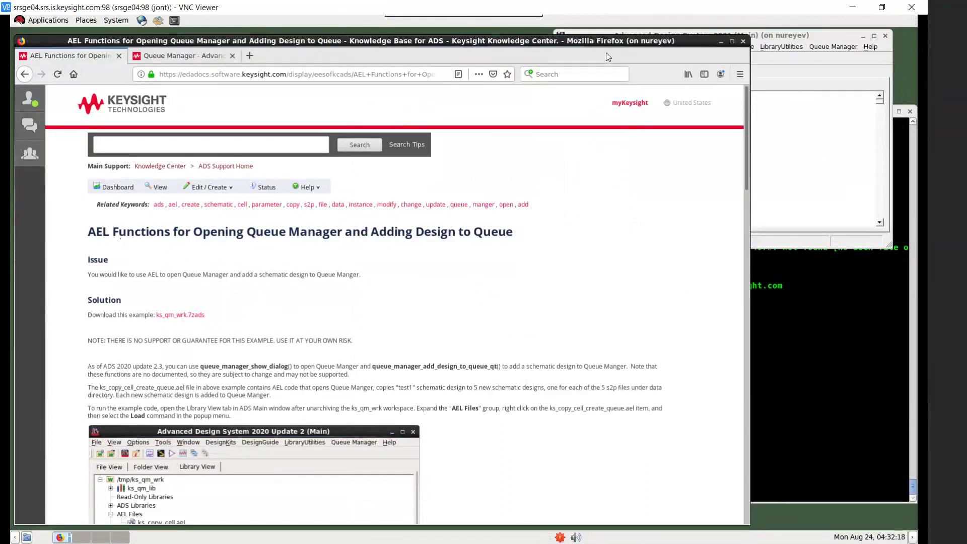
pyautogui.click(836, 75)
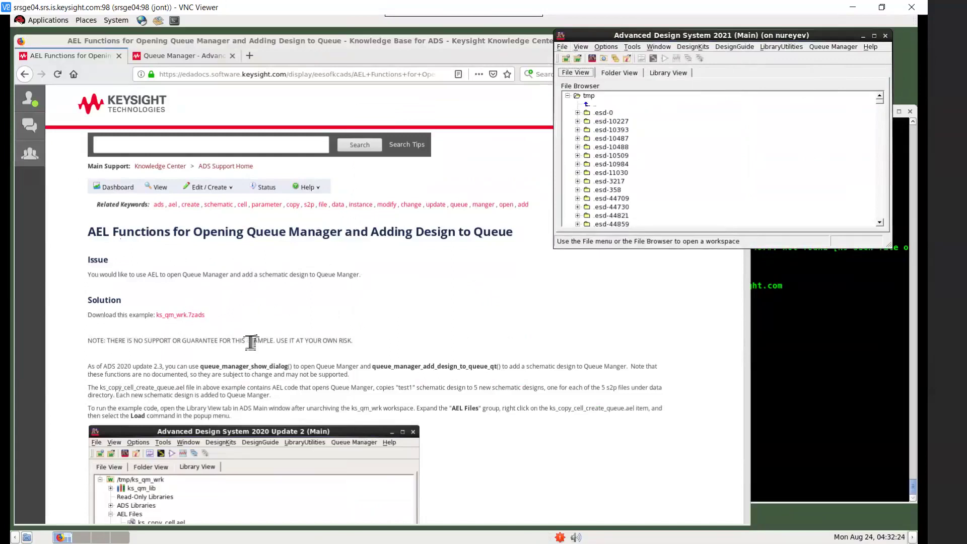
pyautogui.click(564, 50)
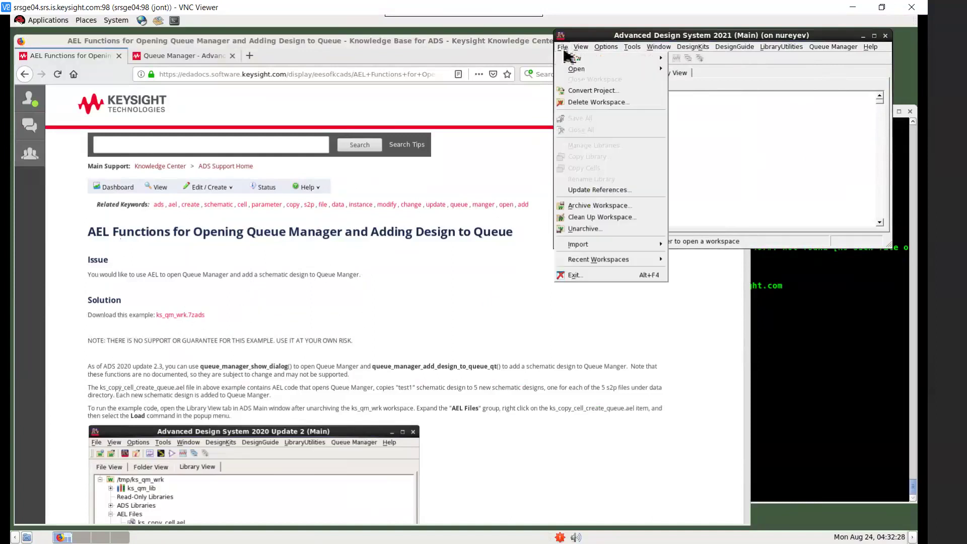
pyautogui.click(589, 230)
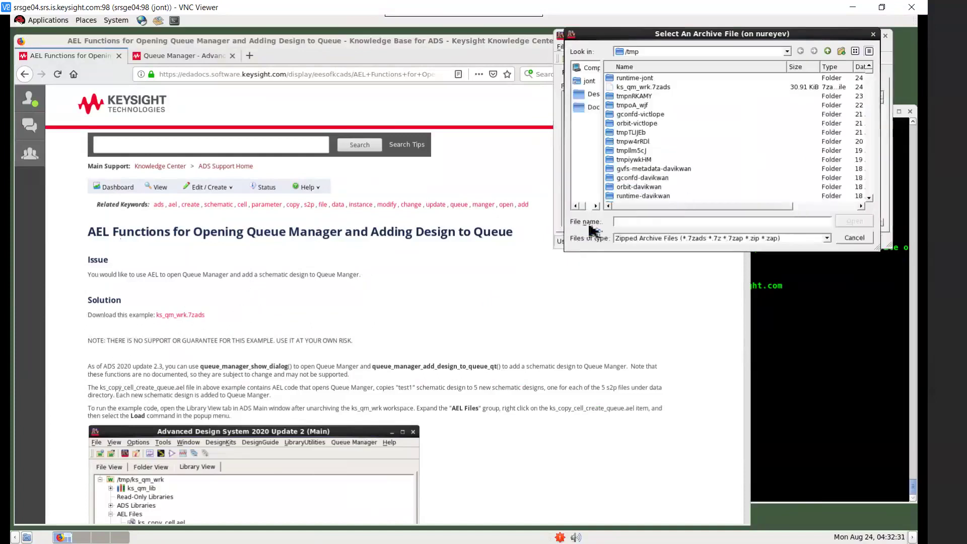
pyautogui.click(663, 90)
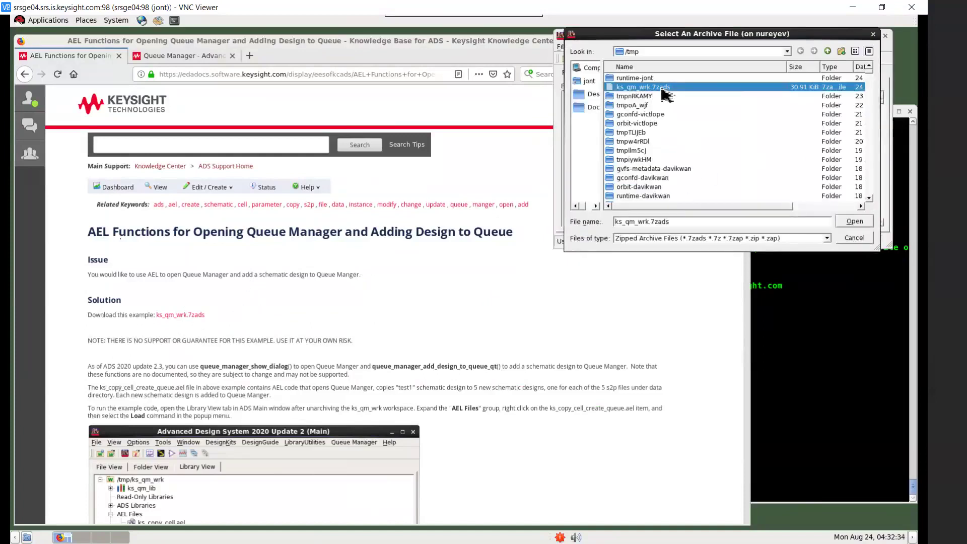
pyautogui.click(854, 222)
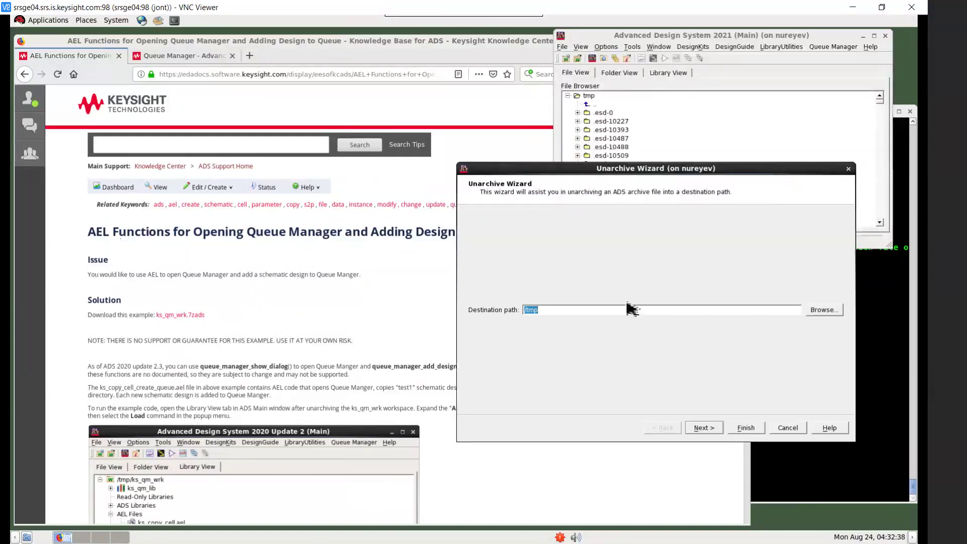
pyautogui.click(745, 428)
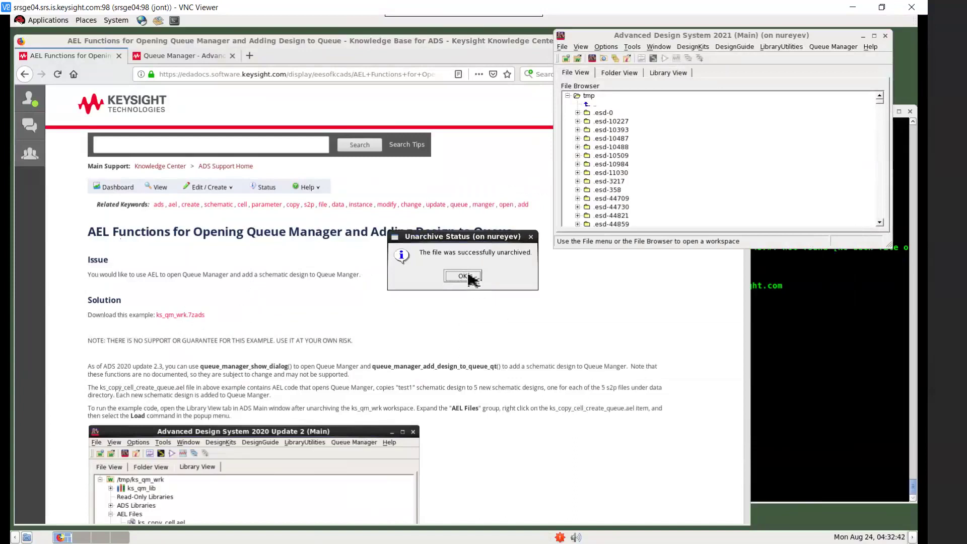
pyautogui.click(468, 278)
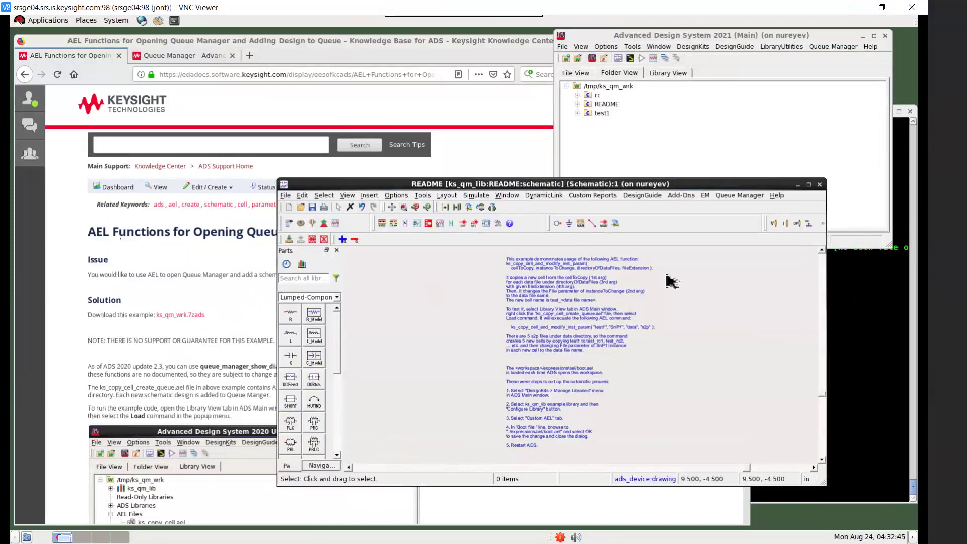
# Open the schematic of cell test1 and move its window clear of the ADS Main window
pyautogui.click(193, 282)
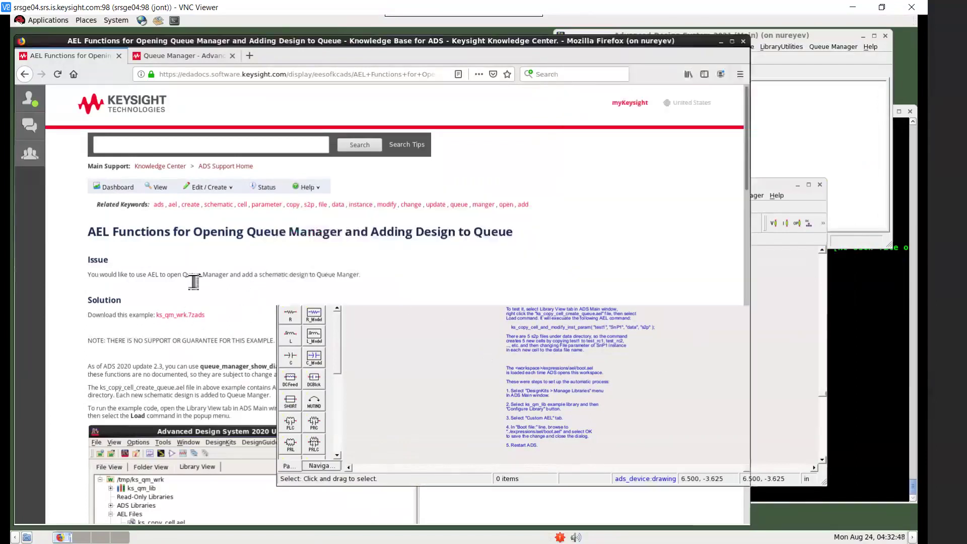
pyautogui.click(821, 38)
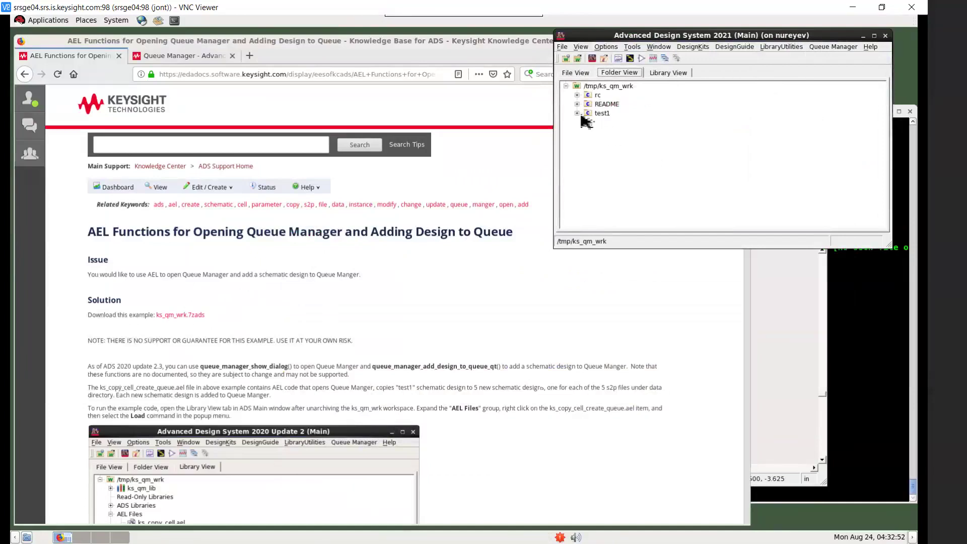
pyautogui.click(577, 113)
pyautogui.doubleClick(624, 123)
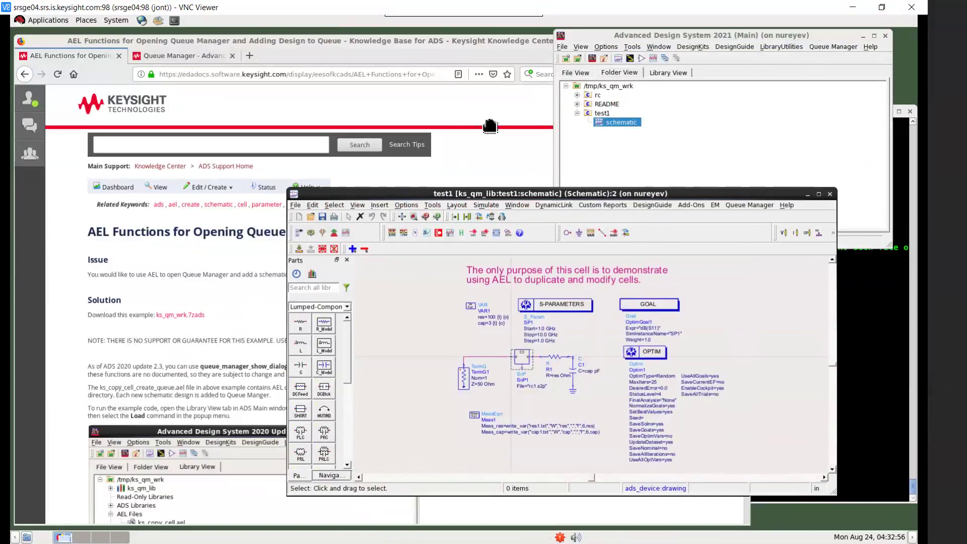
pyautogui.moveTo(447, 113); pyautogui.dragTo(563, 117)
# Load ks_copy_cell_create_queue.ael from the workspace's AEL files in the library view
pyautogui.click(705, 40)
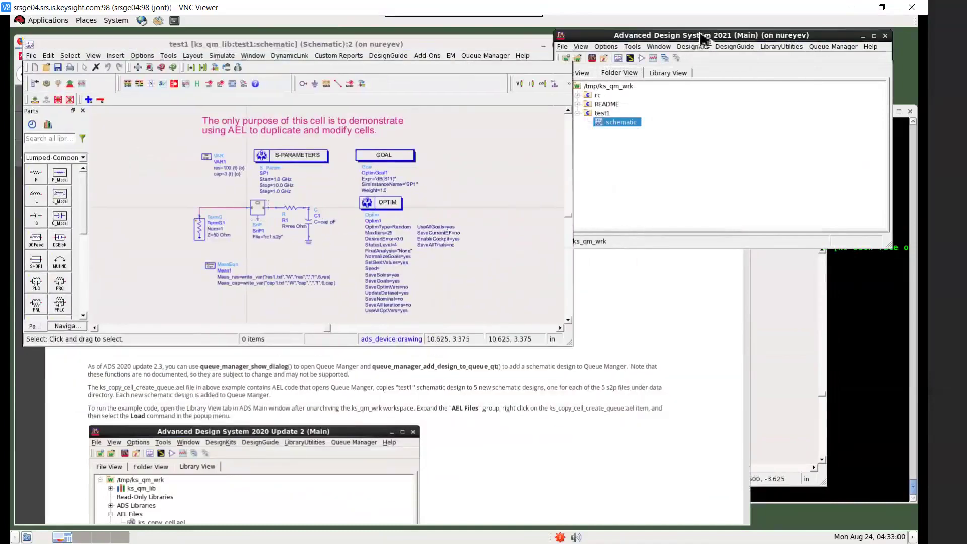
pyautogui.click(680, 76)
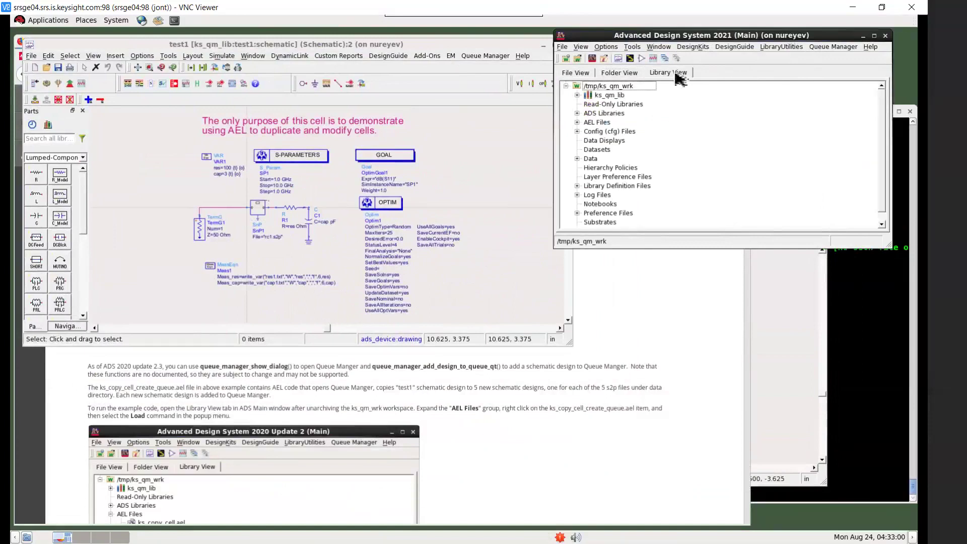
pyautogui.click(577, 123)
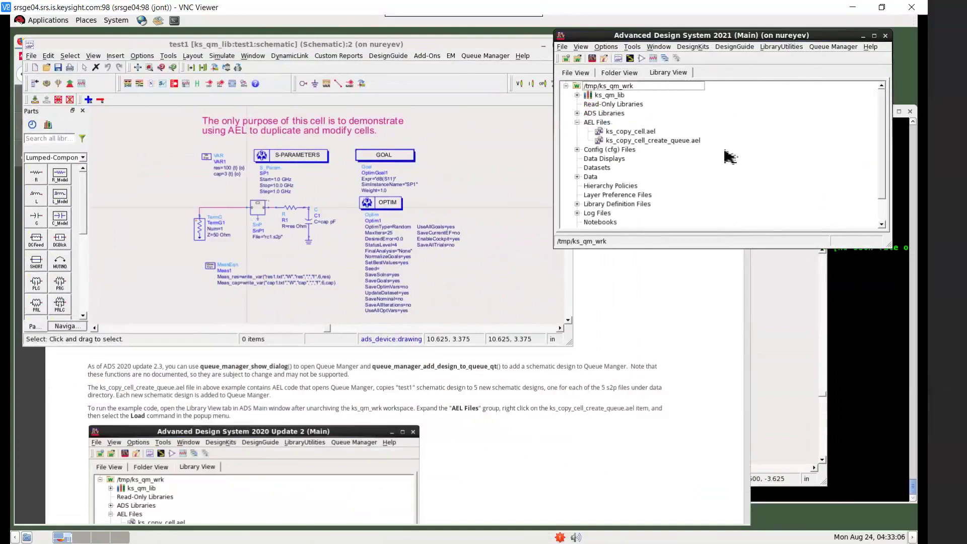
pyautogui.click(672, 141)
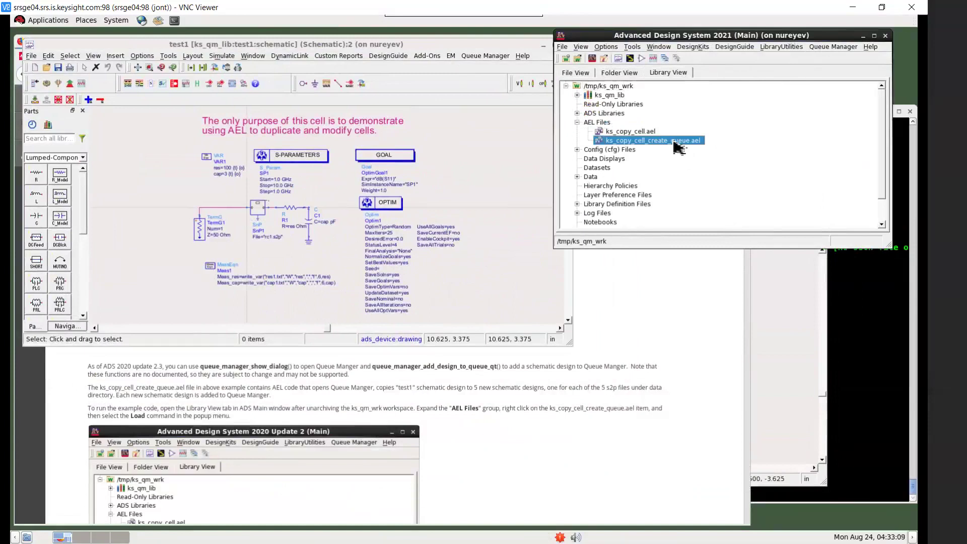
pyautogui.rightClick(703, 146)
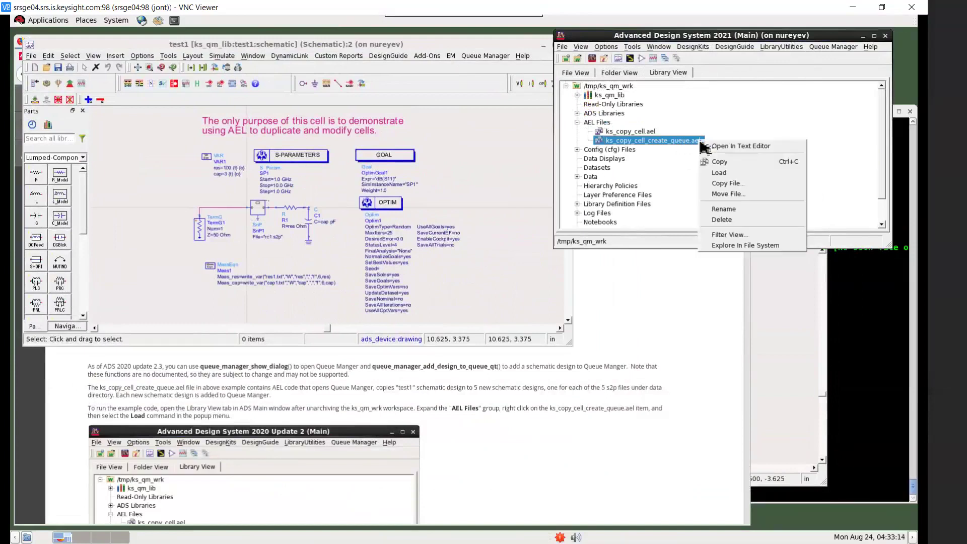
pyautogui.click(728, 174)
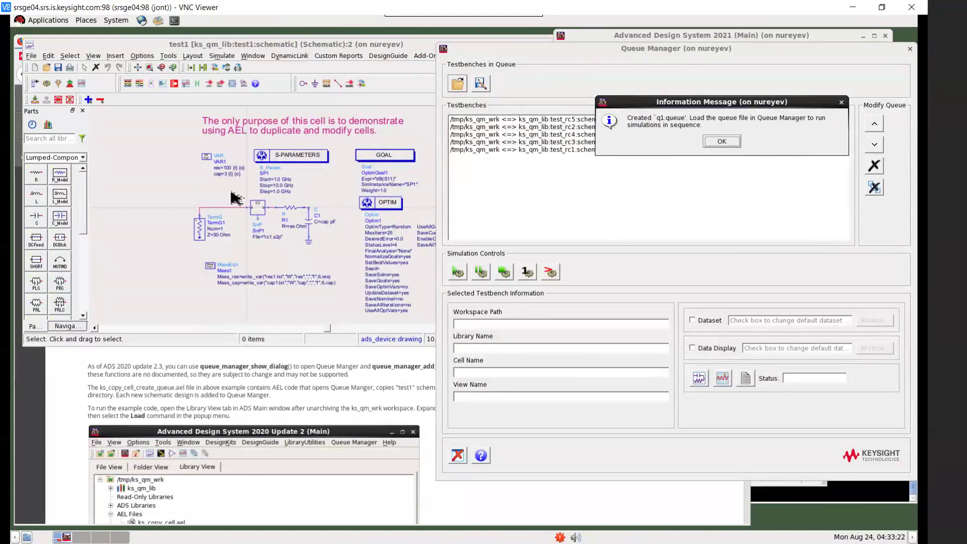
pyautogui.click(250, 44)
pyautogui.moveTo(266, 149)
pyautogui.mouseDown()
pyautogui.moveTo(265, 198)
pyautogui.moveTo(263, 152)
pyautogui.mouseUp()
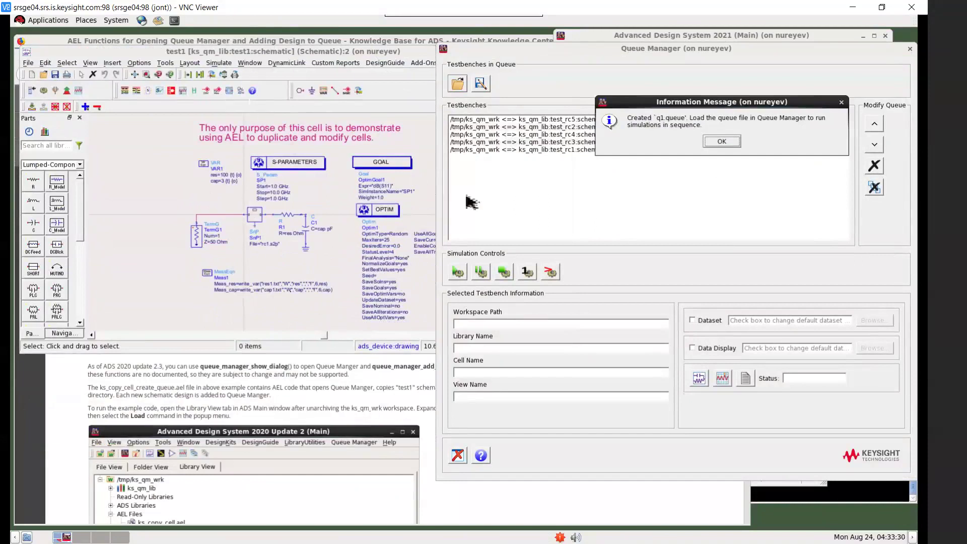
# Dismiss the q1.queue information message and expand the workspace's Data folder in the ADS Main window to view its s2p files
pyautogui.moveTo(698, 102); pyautogui.dragTo(213, 64)
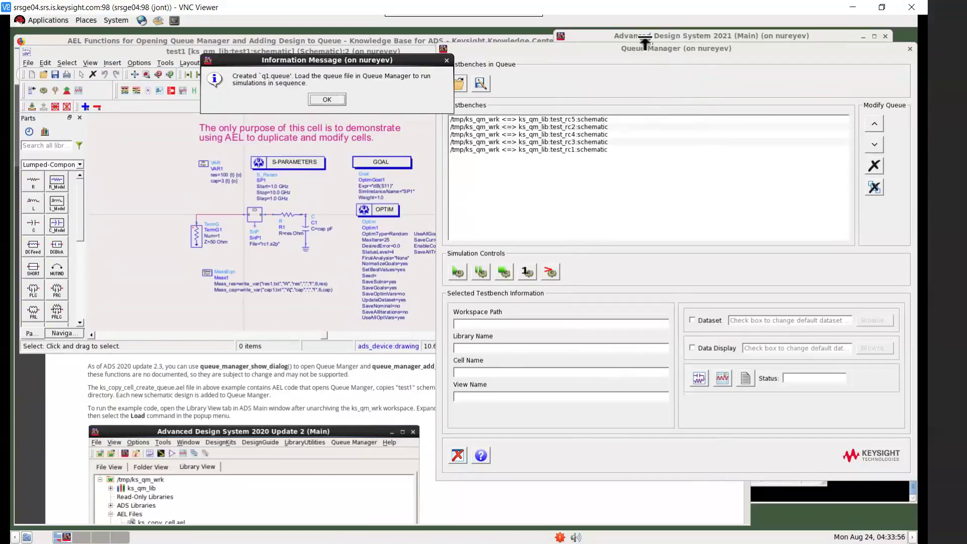
pyautogui.click(334, 100)
pyautogui.click(592, 45)
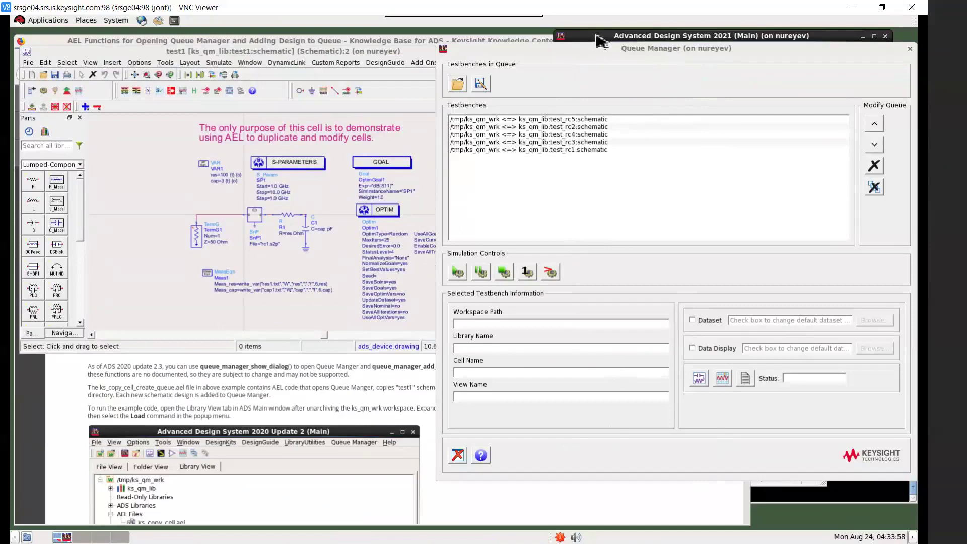
pyautogui.moveTo(605, 40); pyautogui.dragTo(203, 57)
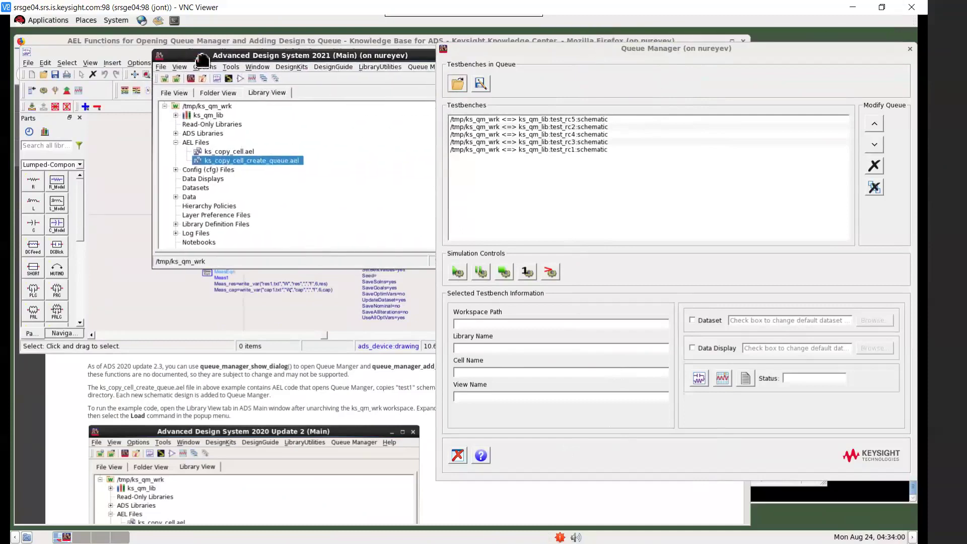
pyautogui.click(176, 197)
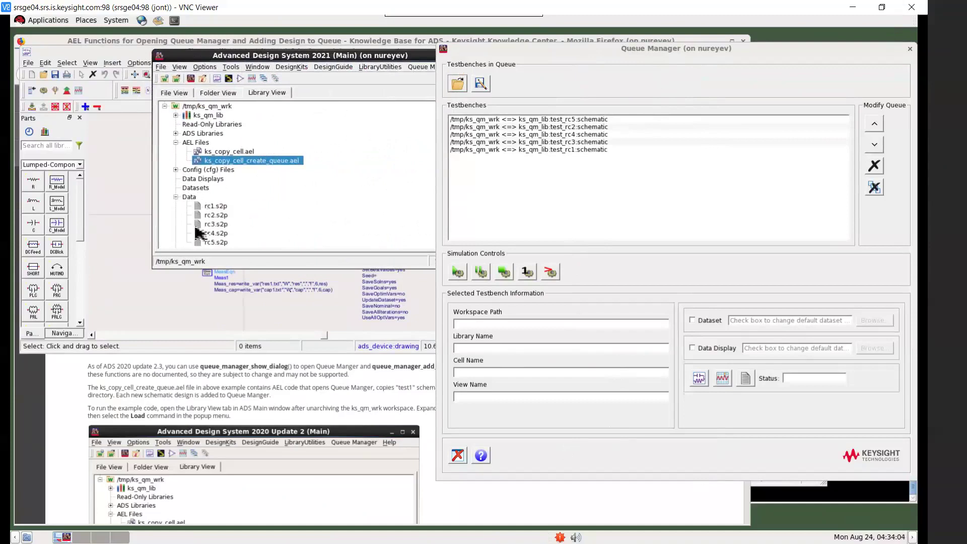
pyautogui.moveTo(335, 49); pyautogui.dragTo(283, 34)
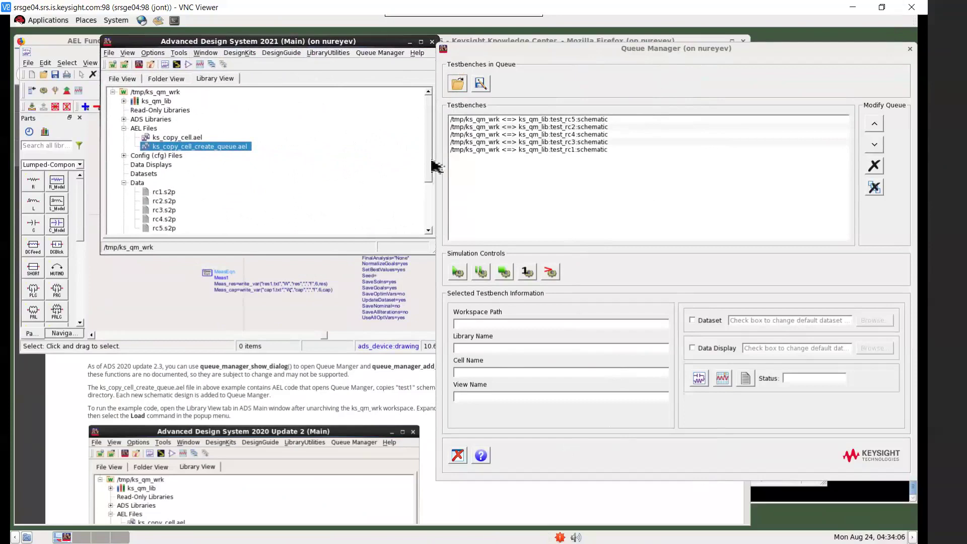
pyautogui.scroll(-1, 431, 163)
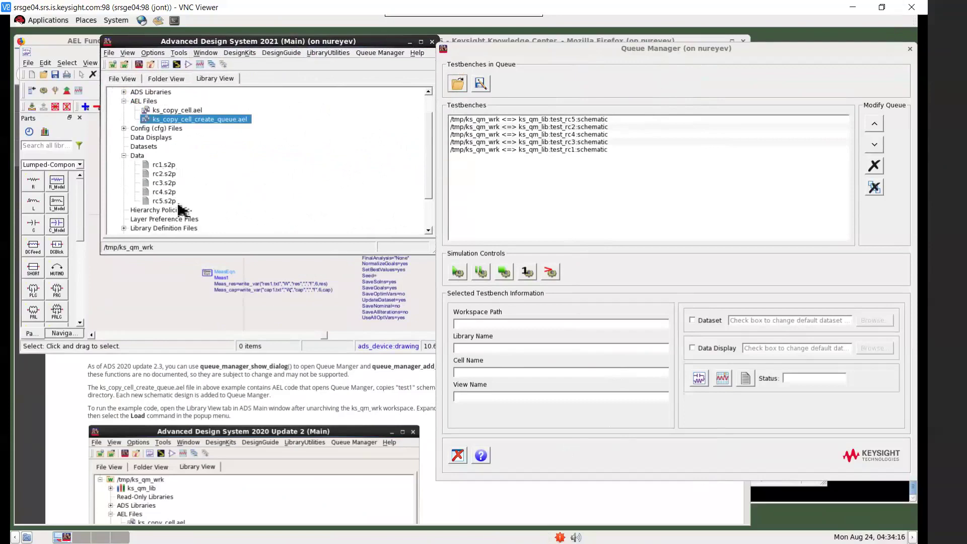
# Run the simulations for all testbenches in Queue Manager, dismiss the completion status, and keep the ADS Main window's Data folder in view
pyautogui.moveTo(227, 44); pyautogui.dragTo(158, 334)
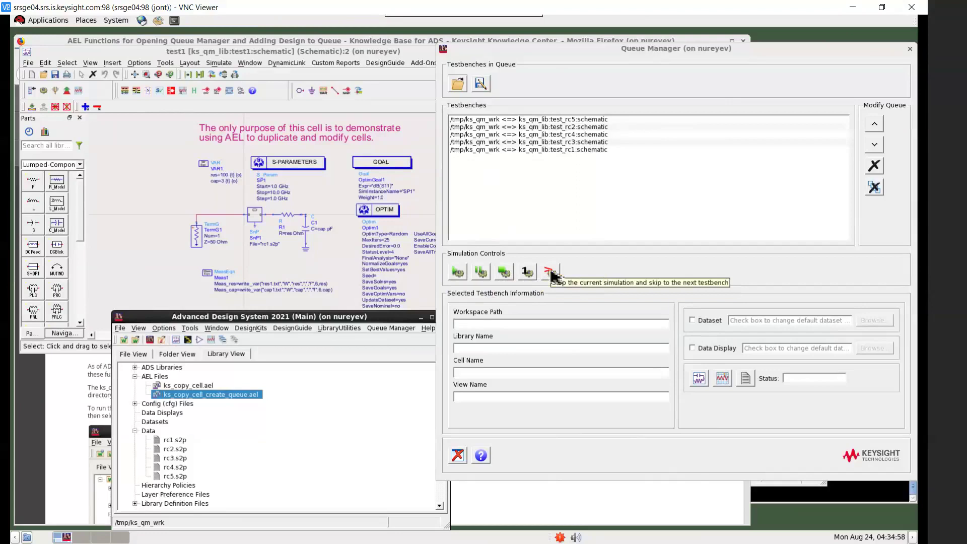
pyautogui.click(458, 272)
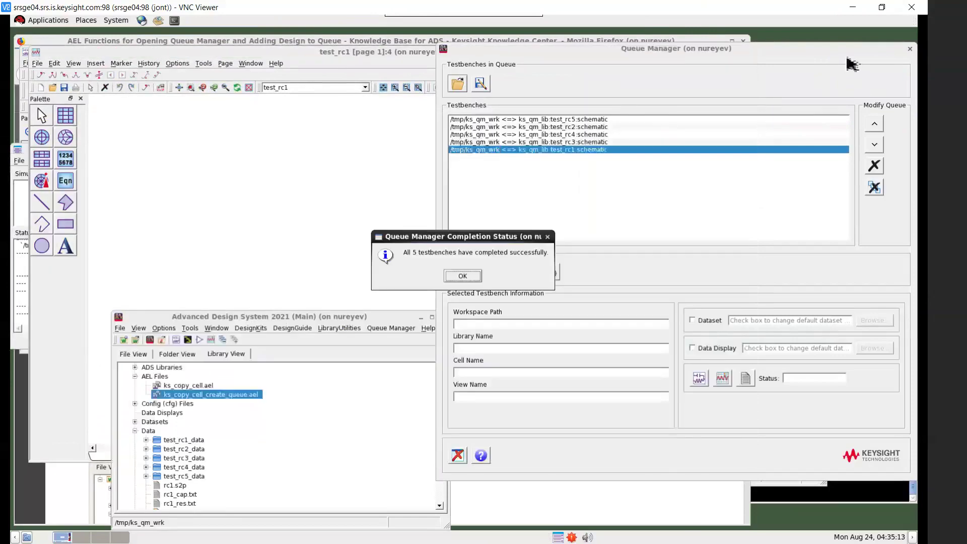
pyautogui.click(462, 276)
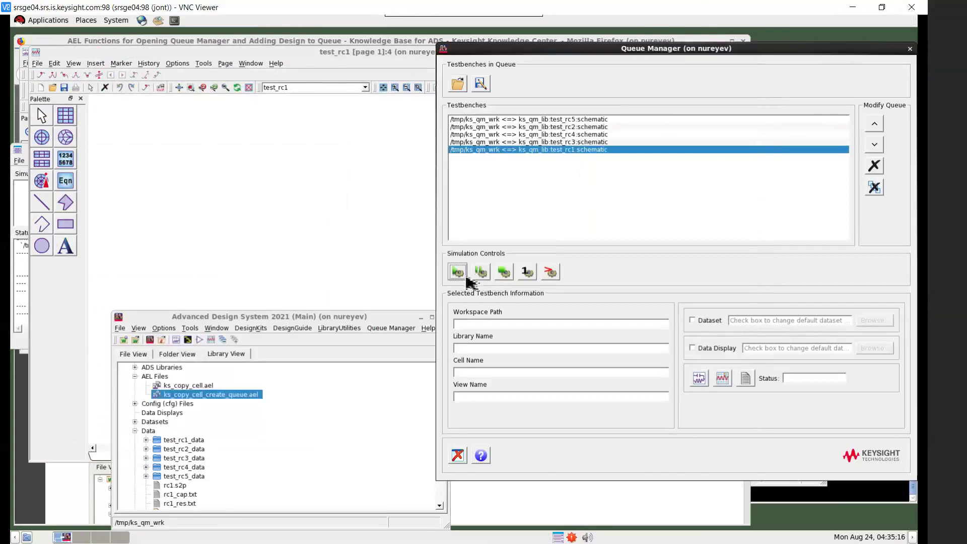
pyautogui.moveTo(308, 316); pyautogui.dragTo(381, 130)
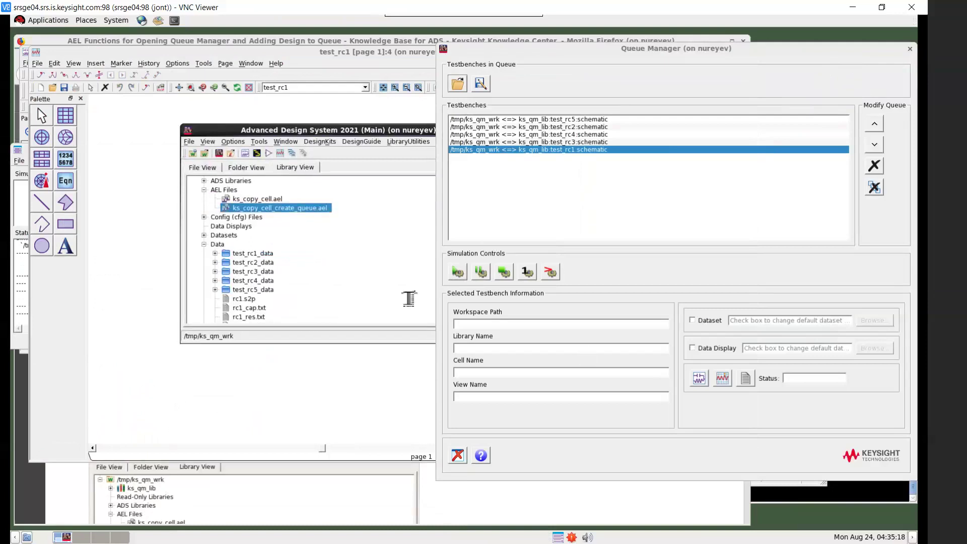
# Switch to the Terminal, change to the ks_qm_wrk directory and list its *.ael files
pyautogui.click(872, 498)
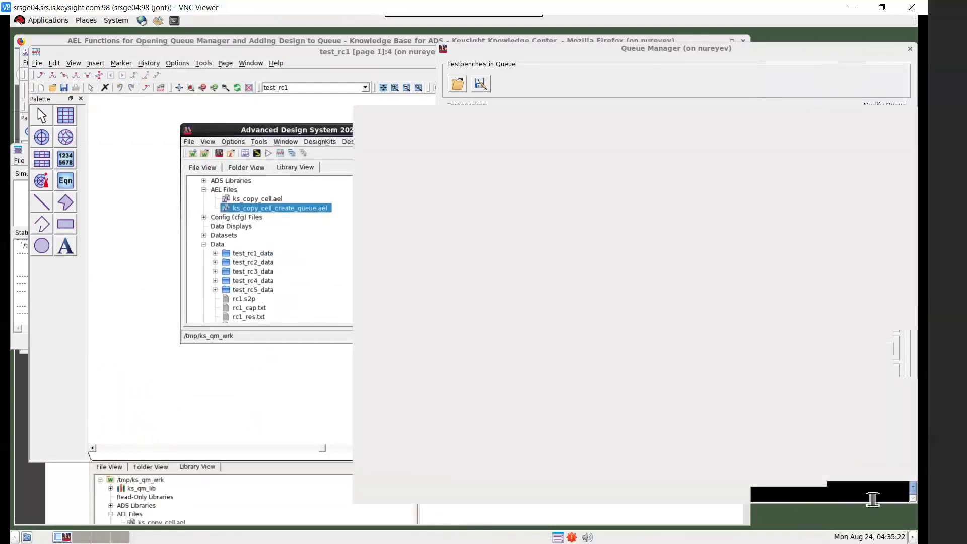
pyautogui.press('Return')
pyautogui.write('cd ')
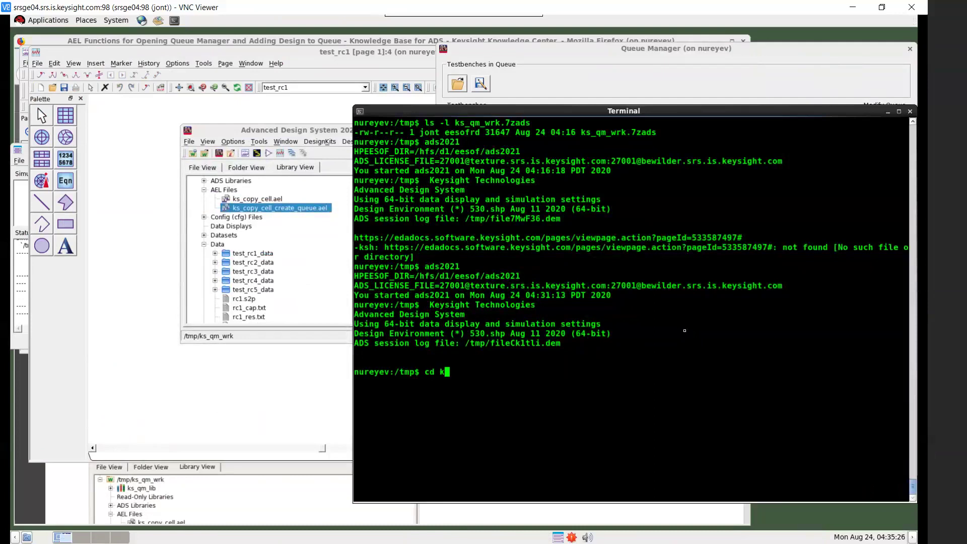
pyautogui.write('ks_qm_wrk')
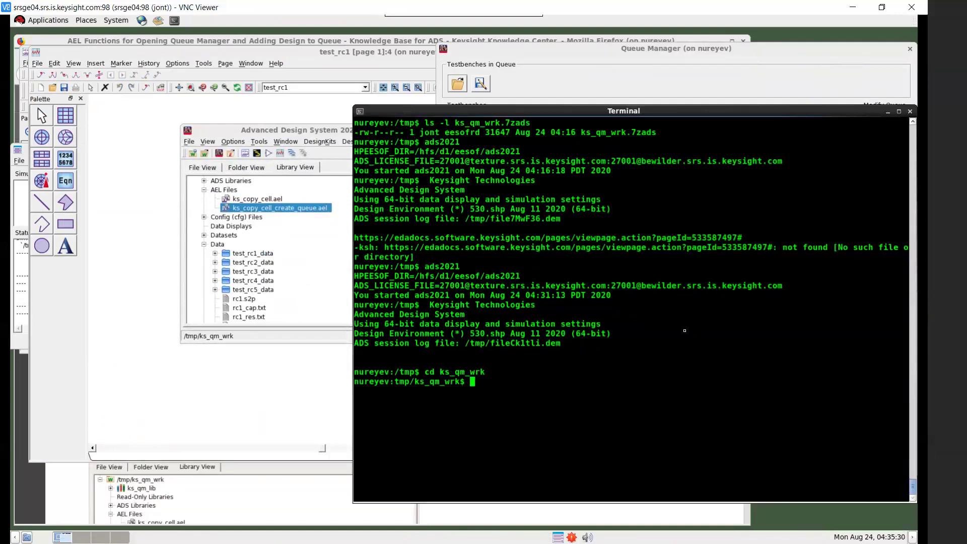
pyautogui.write('ls *a')
pyautogui.press('BackSpace')
pyautogui.write('.ael')
pyautogui.press('Return')
# Display ks_copy_cell_create_queue.ael with the more command and page through the code to its end
pyautogui.write('more')
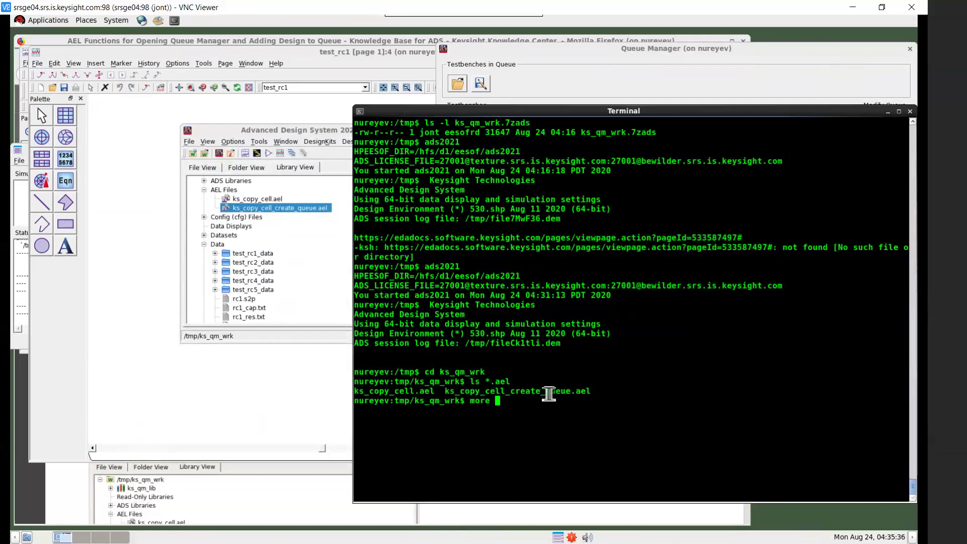
pyautogui.doubleClick(549, 393)
pyautogui.rightClick(543, 390)
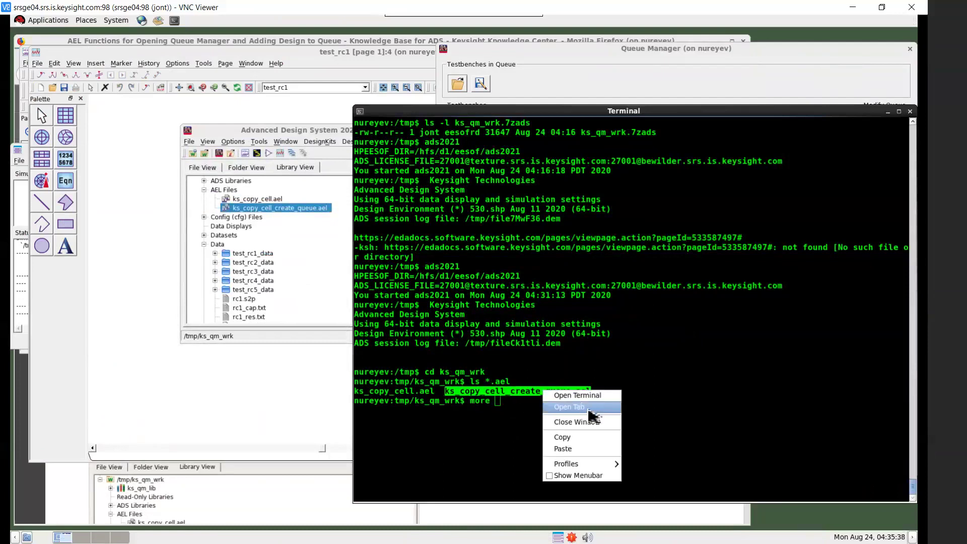
pyautogui.click(584, 436)
pyautogui.rightClick(570, 311)
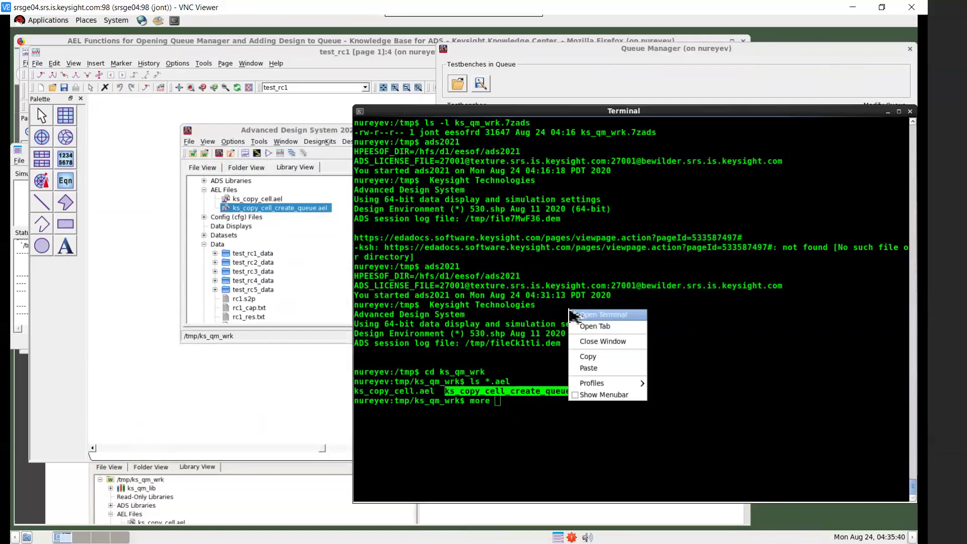
pyautogui.click(604, 368)
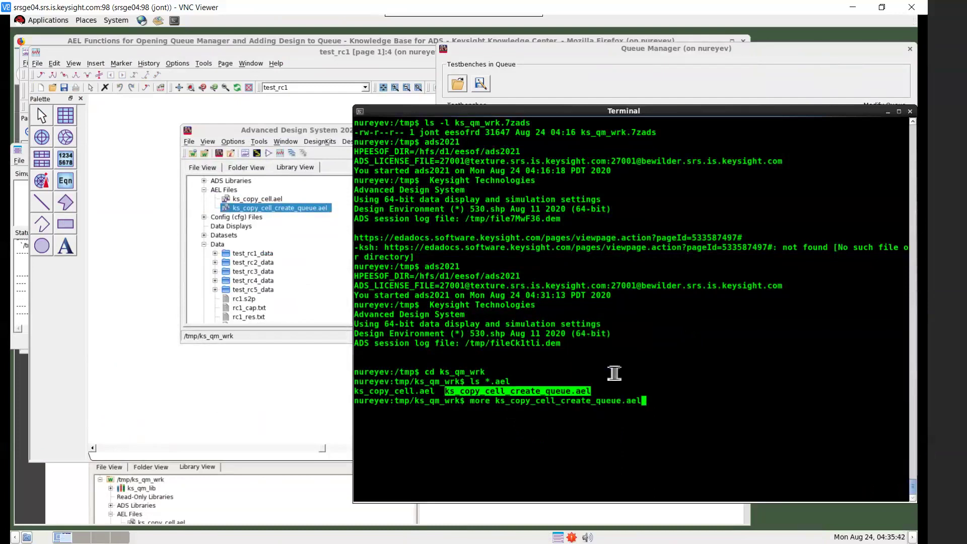
pyautogui.press('Return')
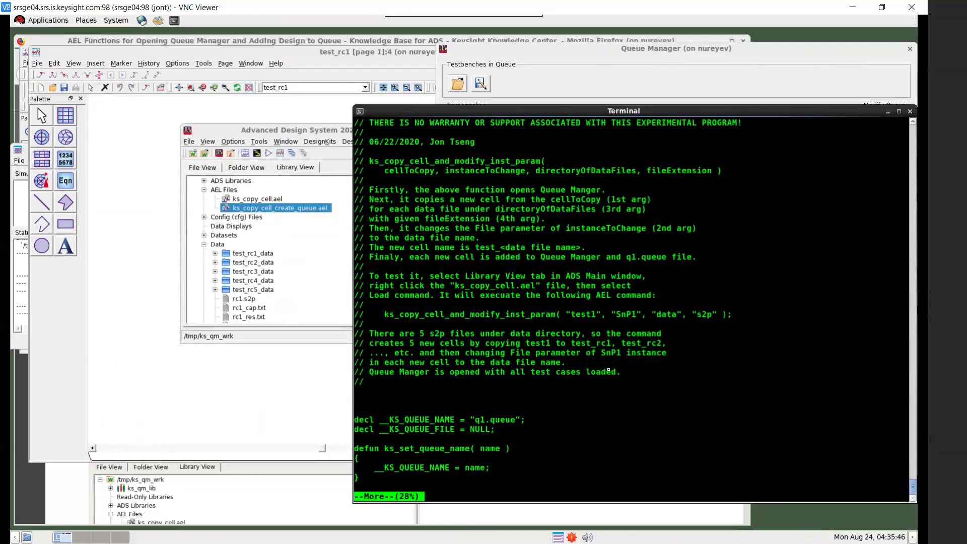
pyautogui.press('space')
pyautogui.press('space')
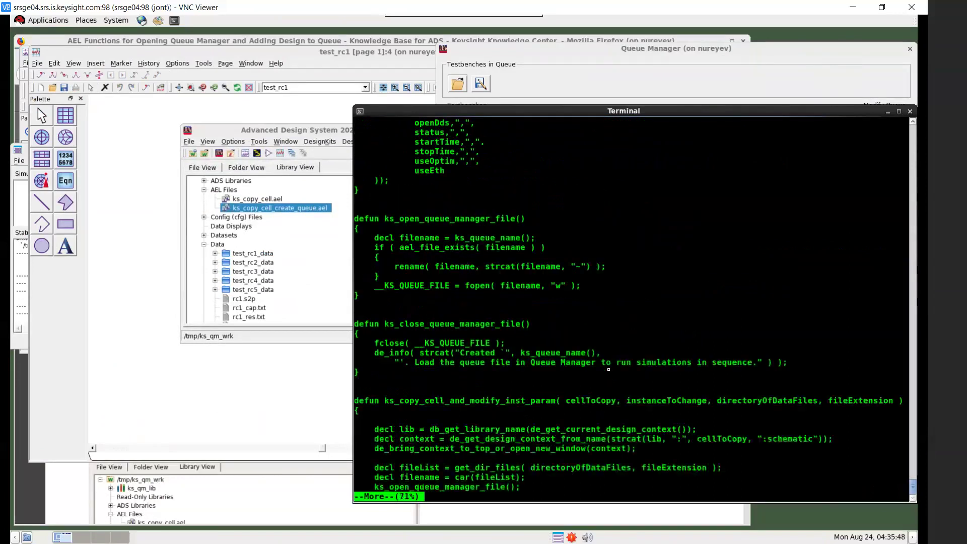
pyautogui.press('space')
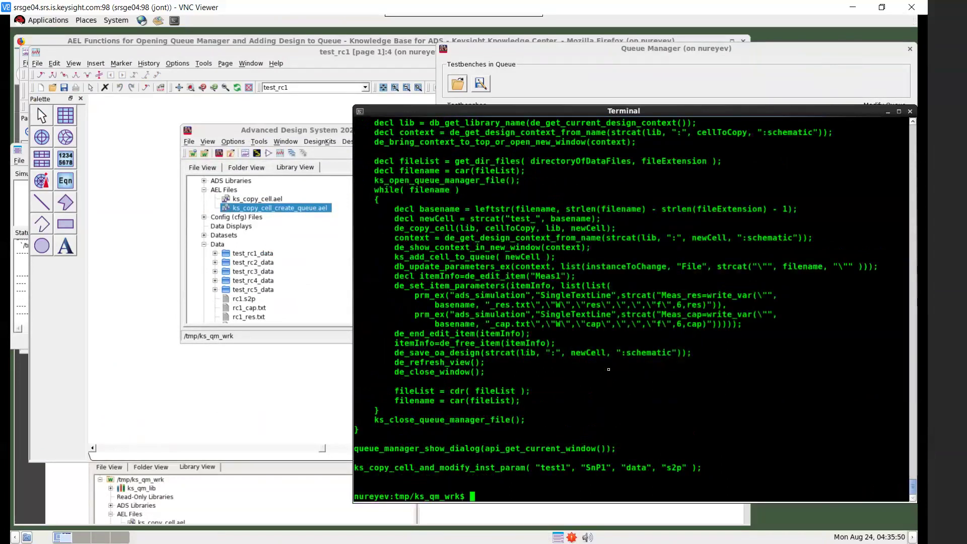
pyautogui.click(312, 133)
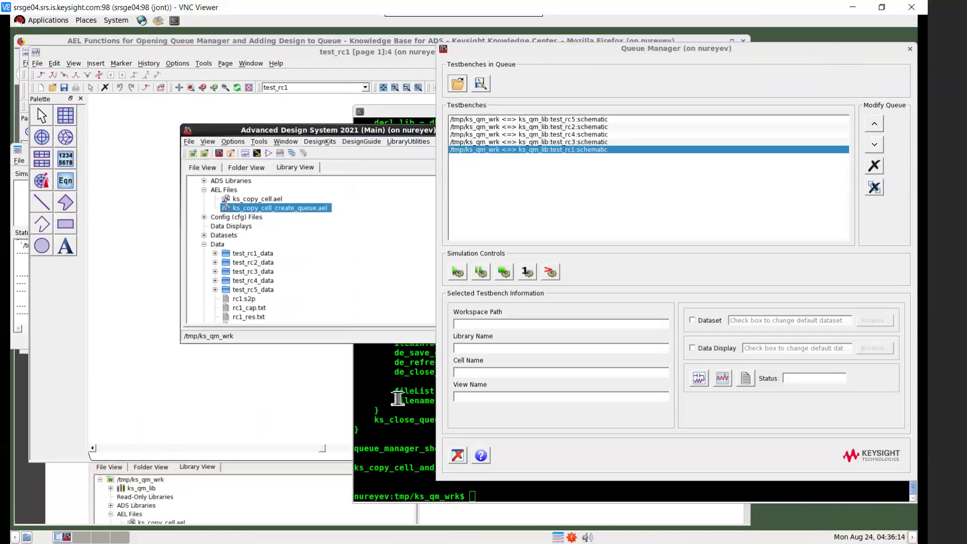
pyautogui.moveTo(360, 132); pyautogui.dragTo(360, 137)
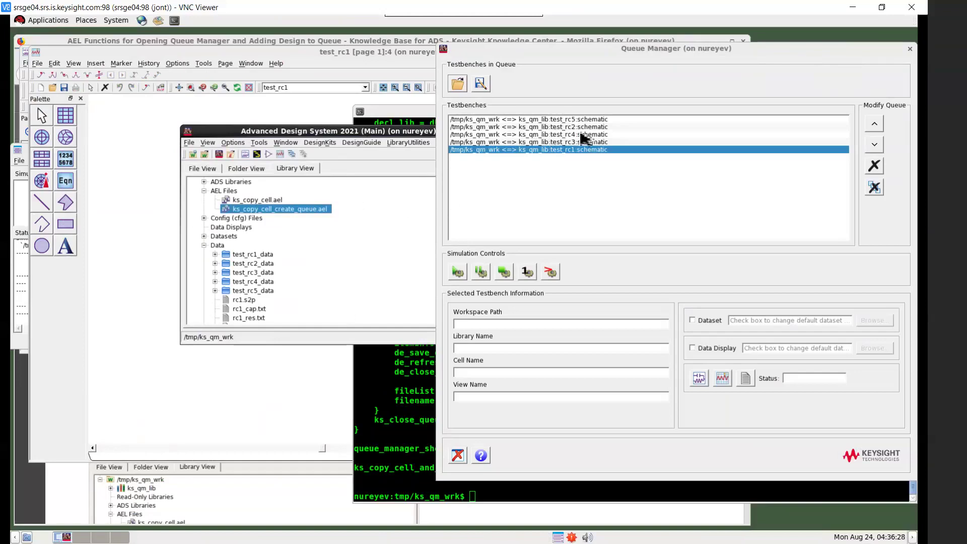
pyautogui.click(401, 368)
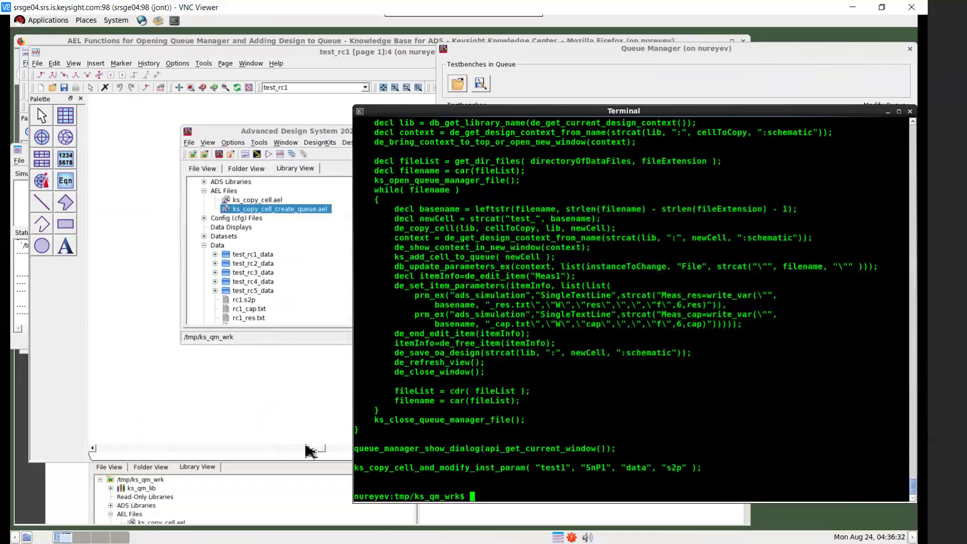
pyautogui.moveTo(547, 19)
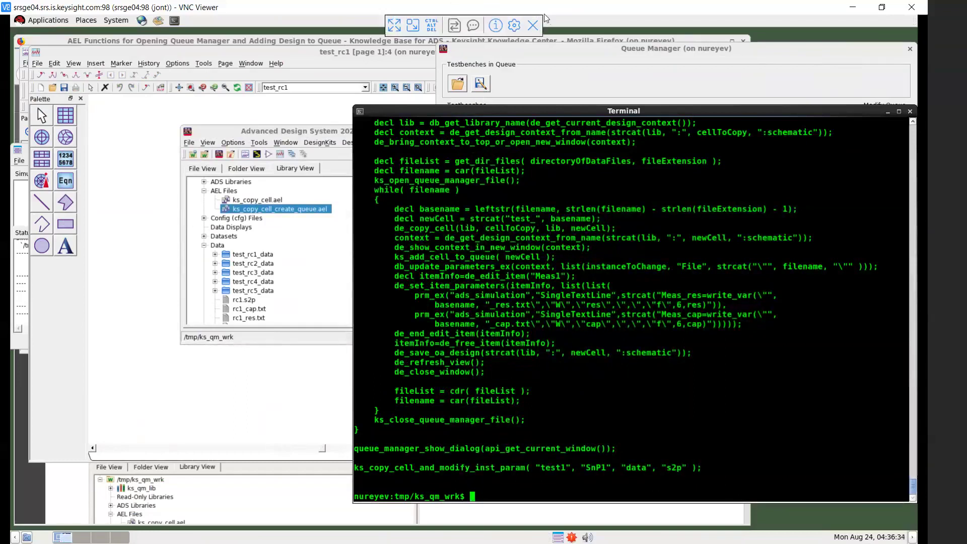